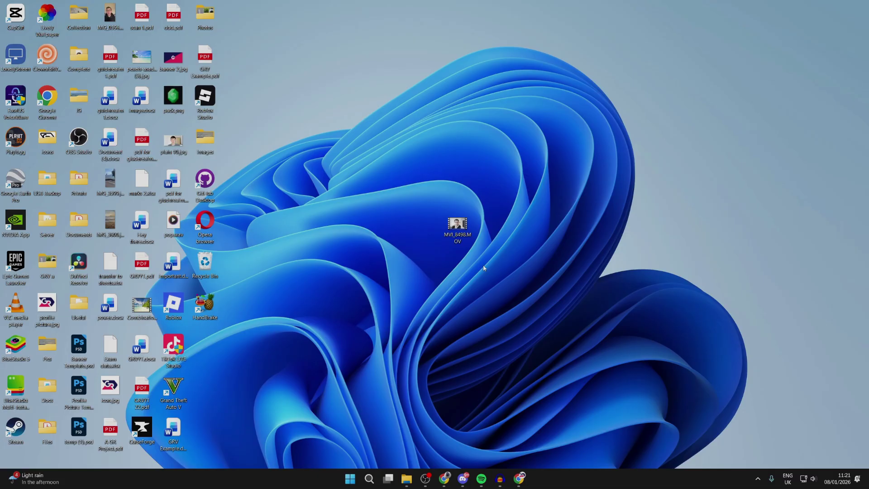
Select the MVI_8498.MOV video file on the desktop
mouse_move(454, 232)
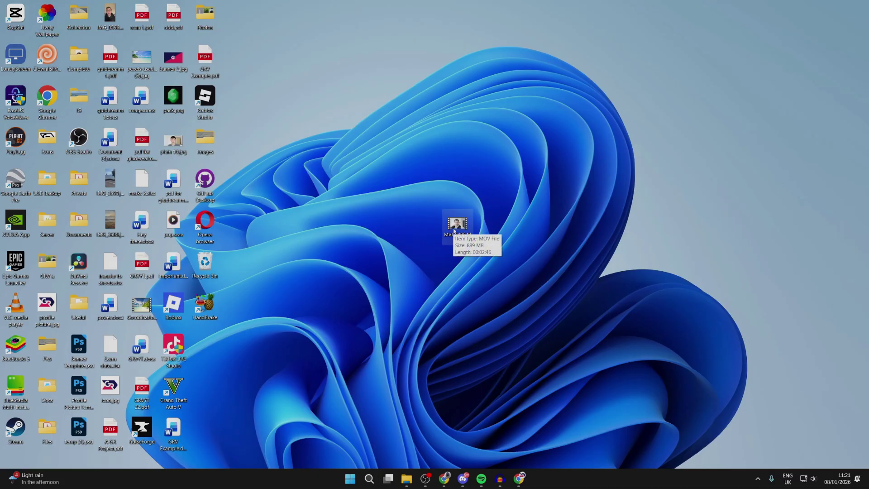
click(455, 225)
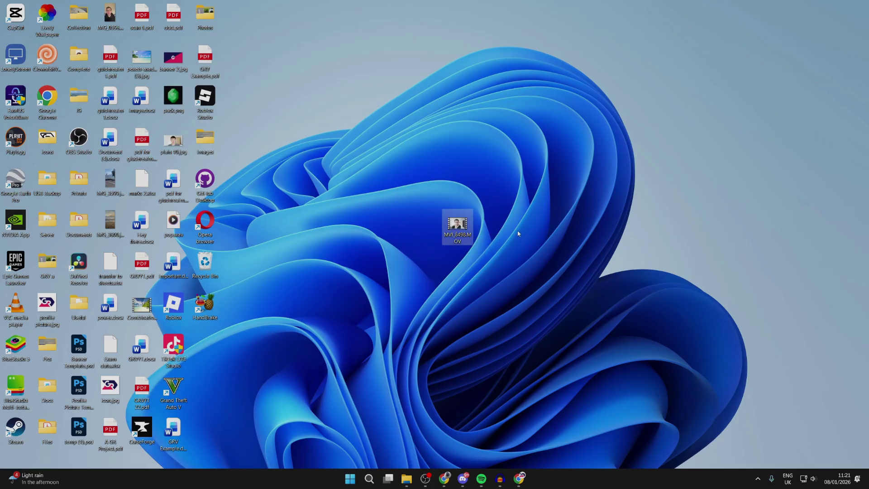
mouse_move(456, 229)
Google 'handbrake', download the HandBrake 1.10.2 installer from handbrake.fr, then minimize Chrome
click(520, 478)
text(h)
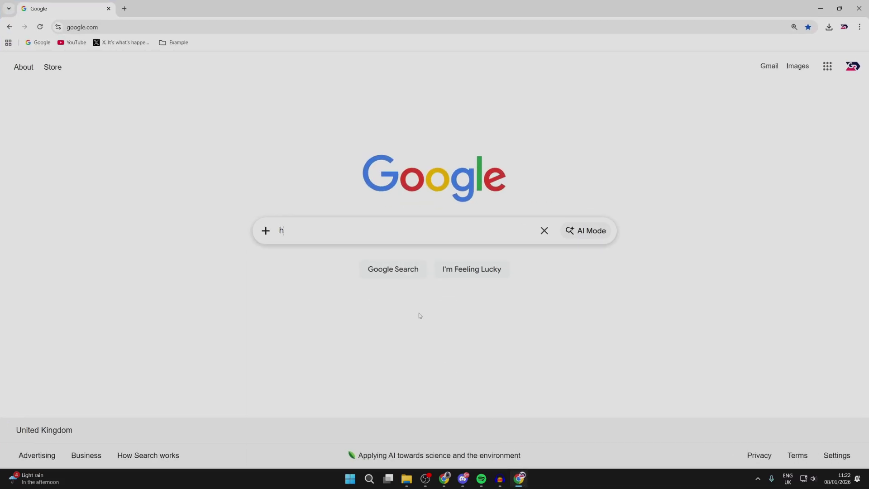
text(andbrake)
key(Return)
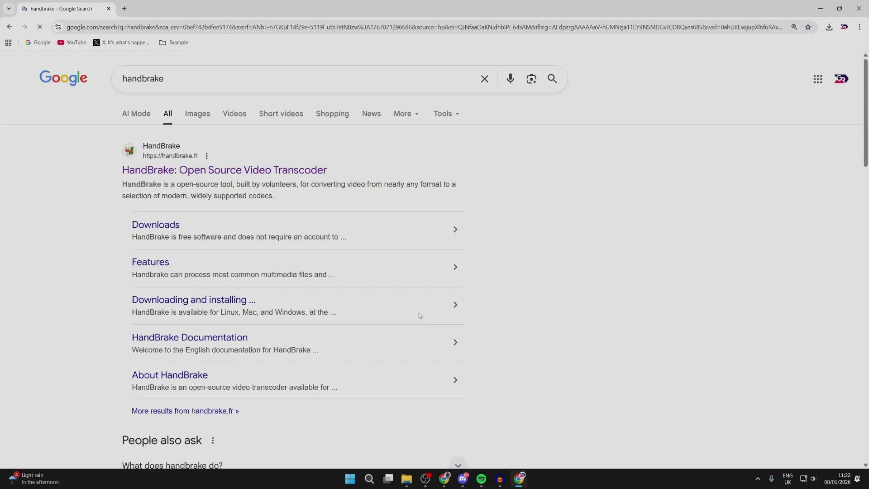
click(219, 171)
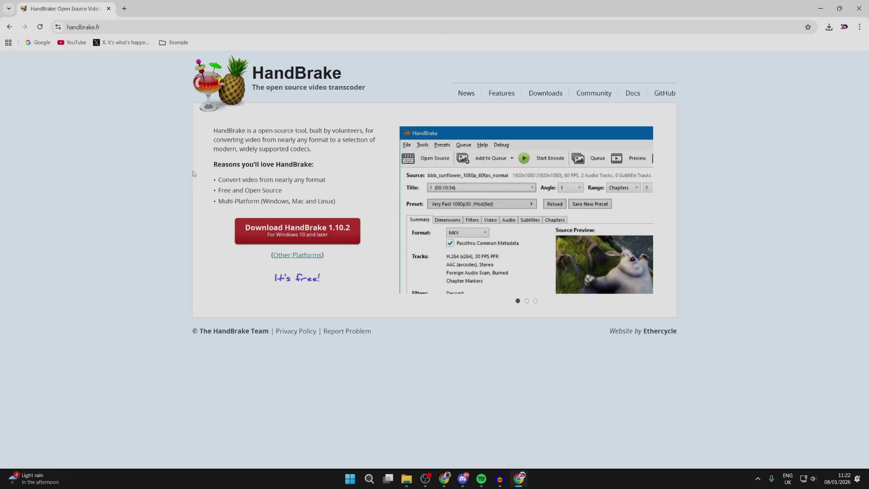
click(307, 236)
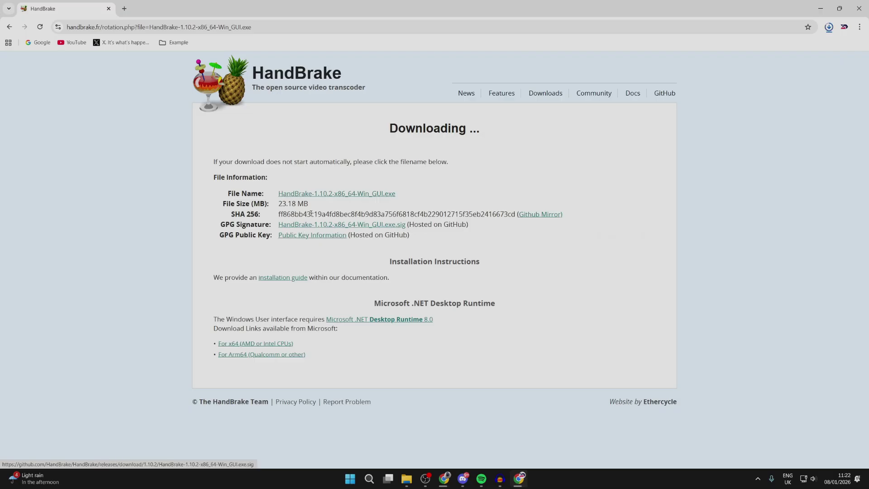
click(819, 5)
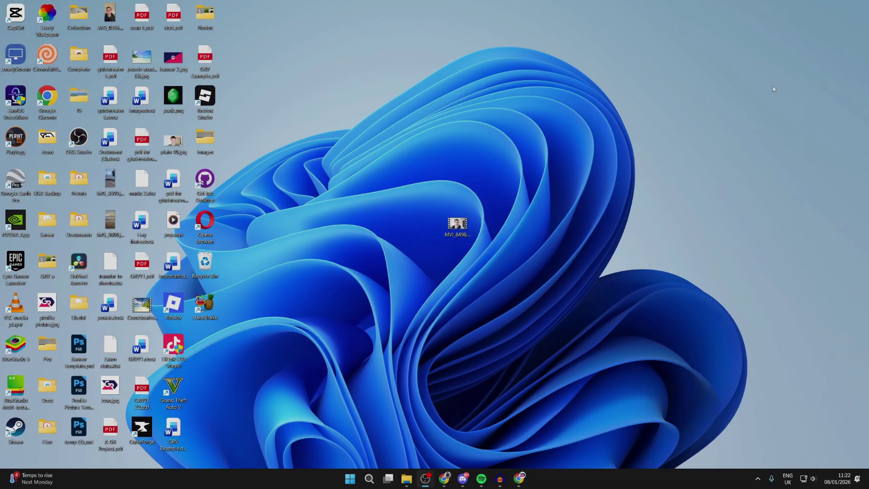
Open File Explorer's Downloads folder holding the HandBrake 1.10.2 installer
click(407, 480)
right_click(406, 480)
key(Escape)
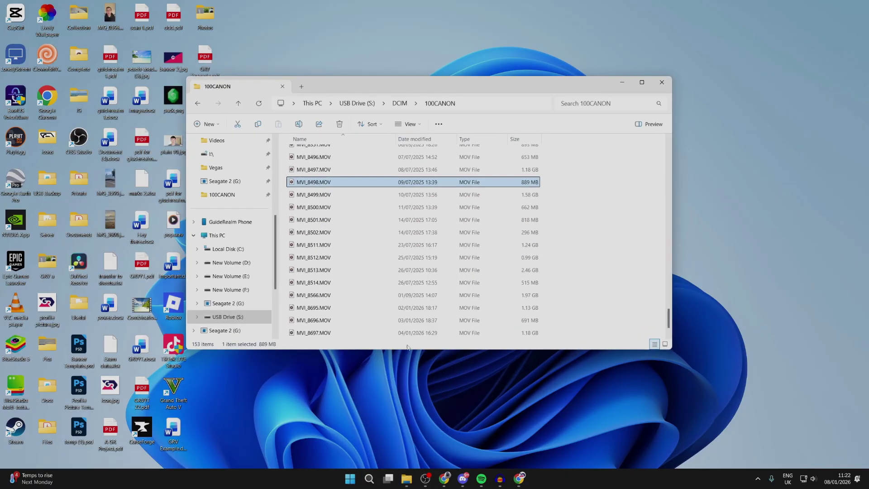
scroll(228, 199, up, 5)
click(222, 211)
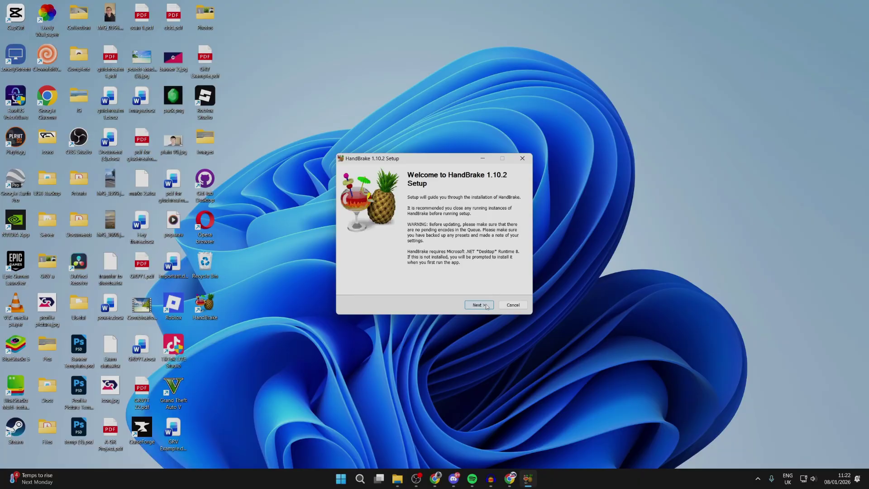
Install HandBrake 1.10.2 to C:\Program Files\HandBrake with a desktop shortcut, then close Setup
click(486, 306)
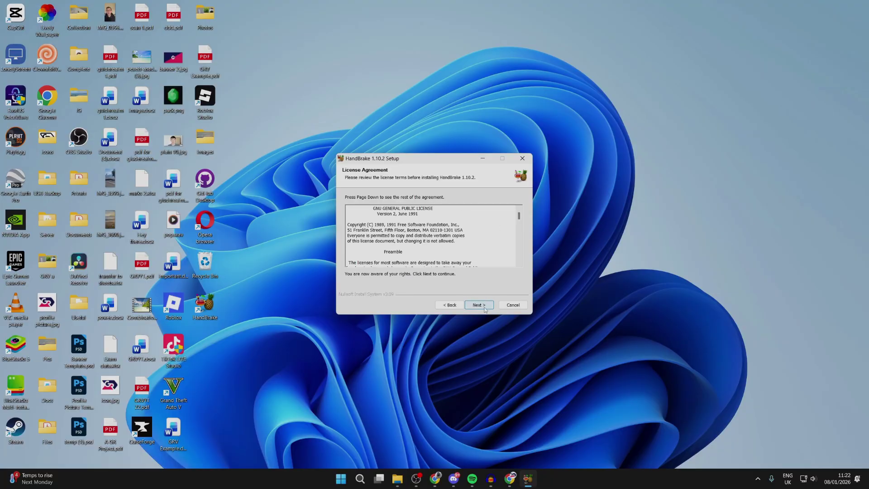
click(484, 307)
click(484, 307)
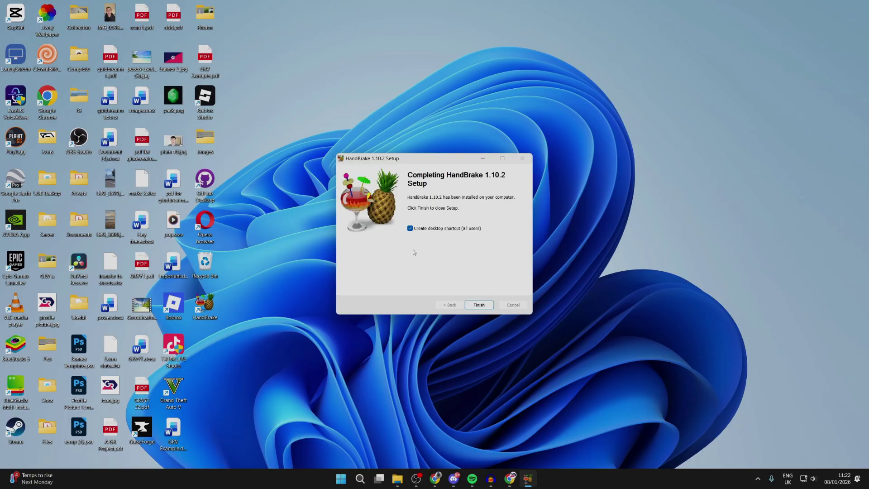
click(479, 305)
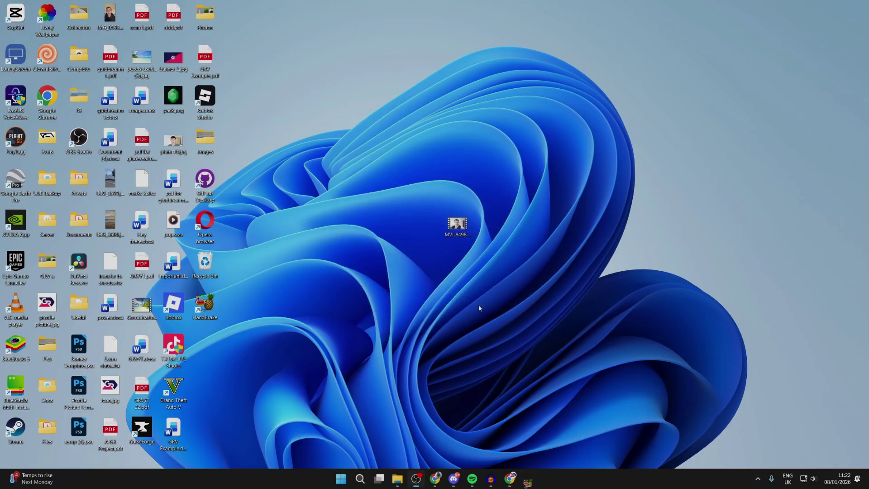
Launch HandBrake and load MVI_8498.MOV from the Desktop as a single source file
double_click(207, 309)
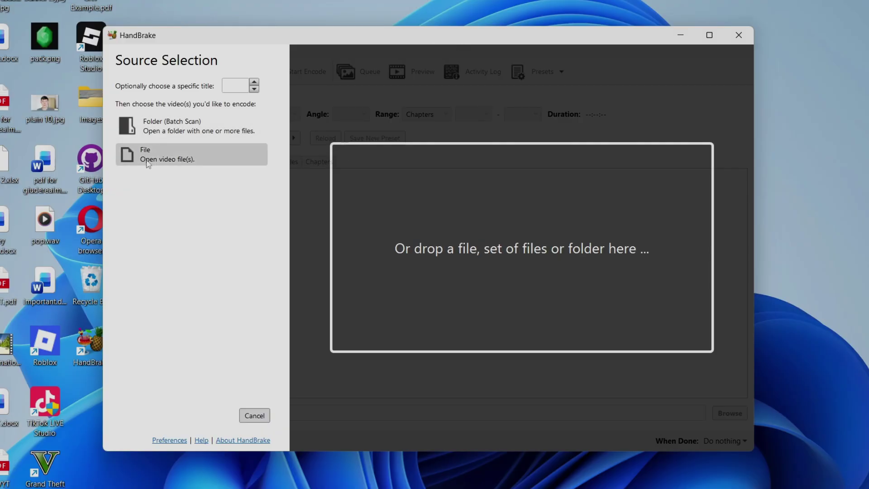
click(170, 162)
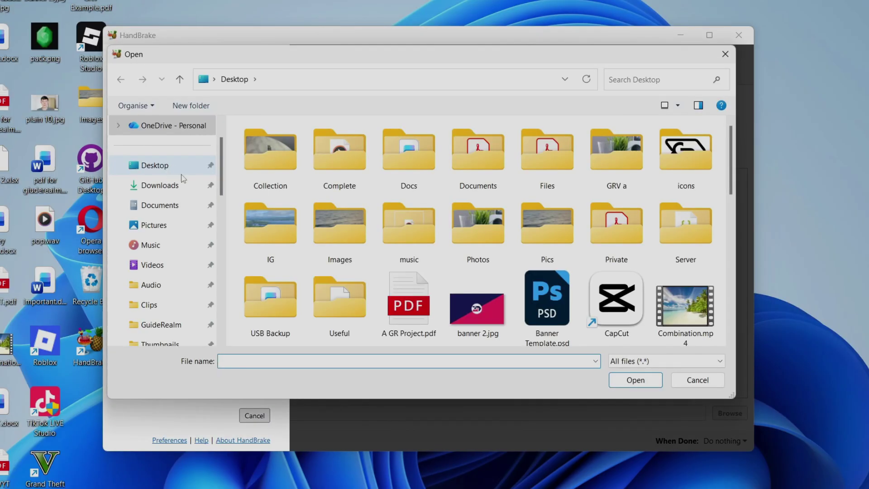
scroll(454, 211, down, 5)
scroll(456, 215, down, 3)
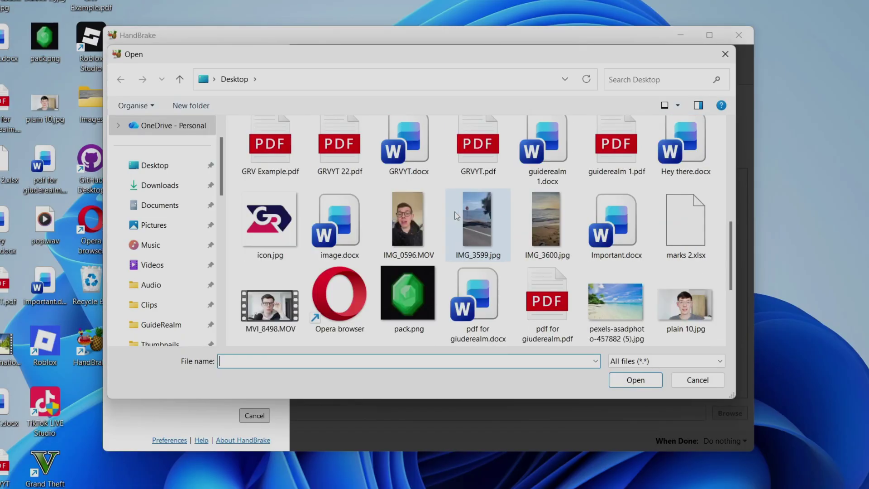
click(281, 229)
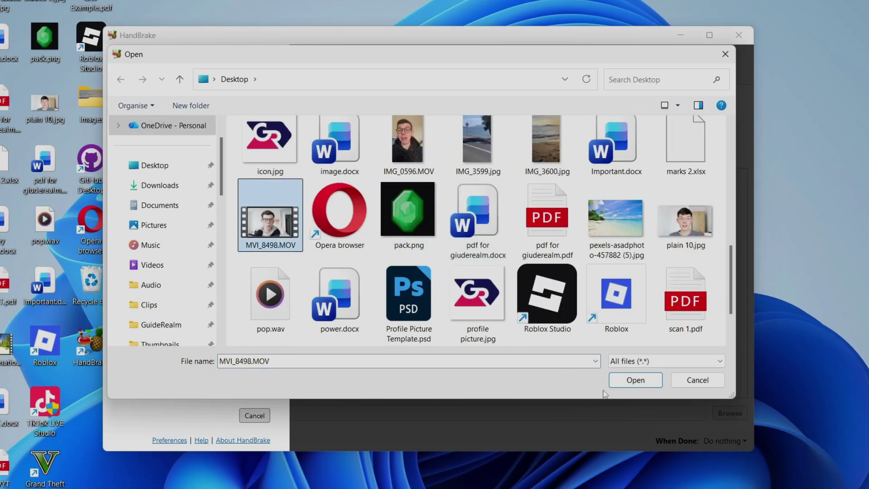
click(637, 380)
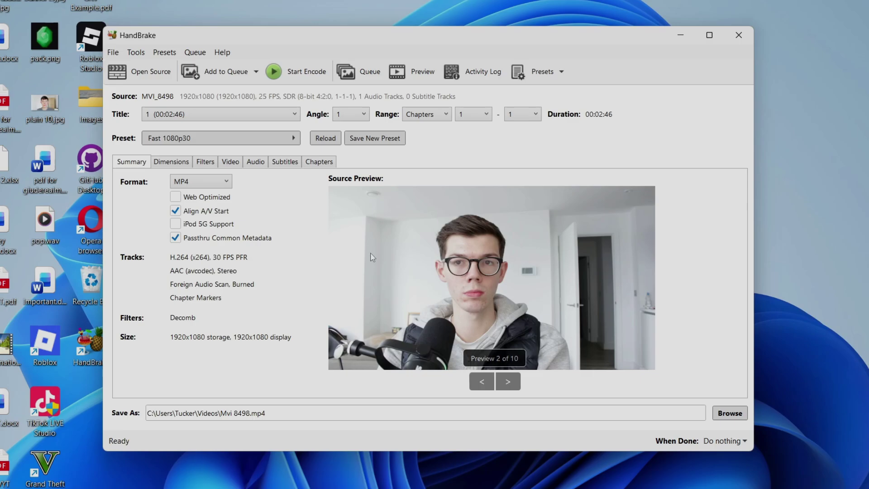
Choose Production Max from the Professional presets
click(161, 143)
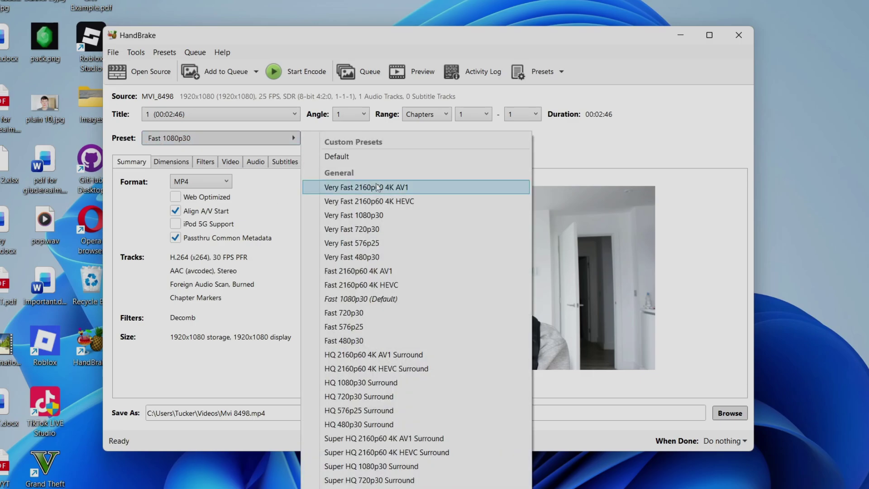
scroll(376, 187, down, 15)
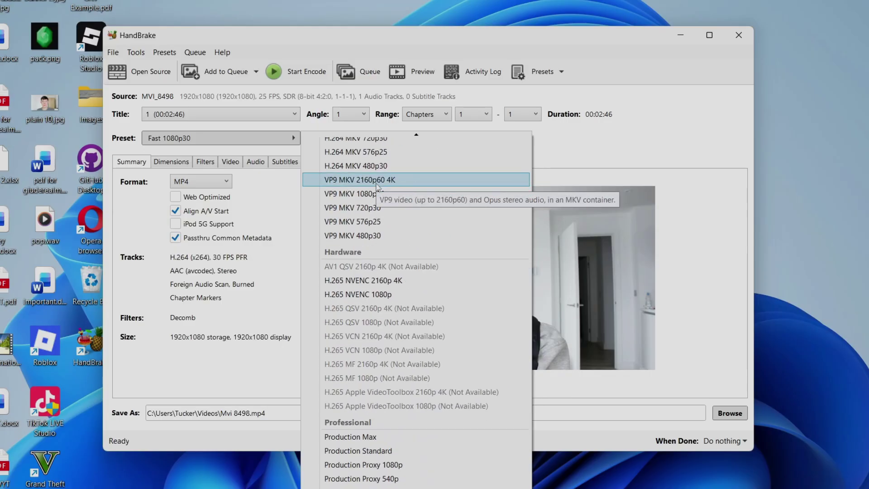
click(336, 437)
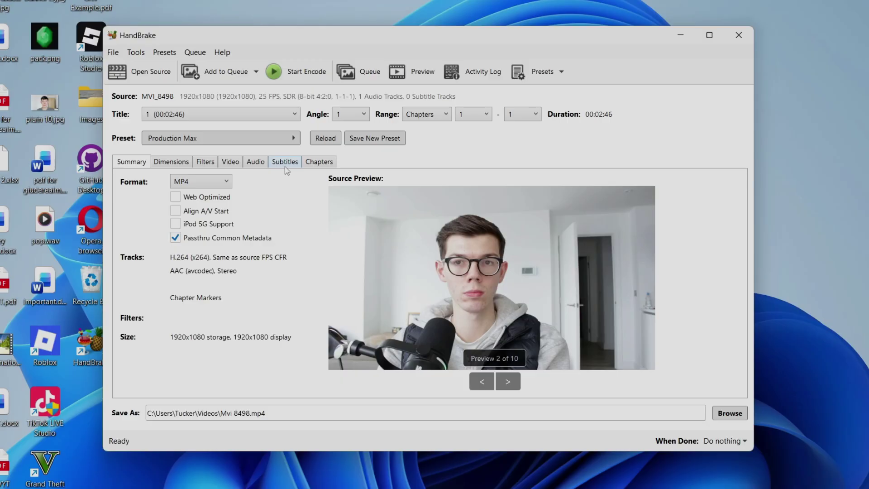
Keep MP4 as the output format, then check the Dimensions and Filters (all Off) tabs
click(184, 181)
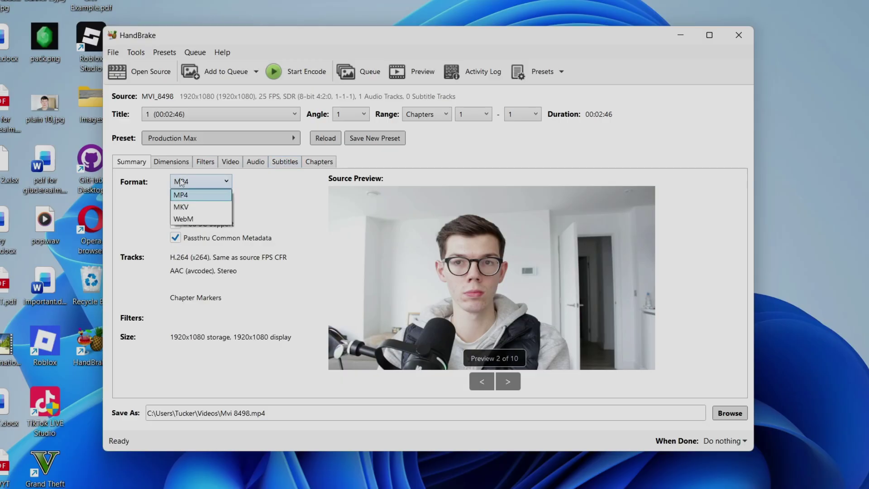
click(182, 198)
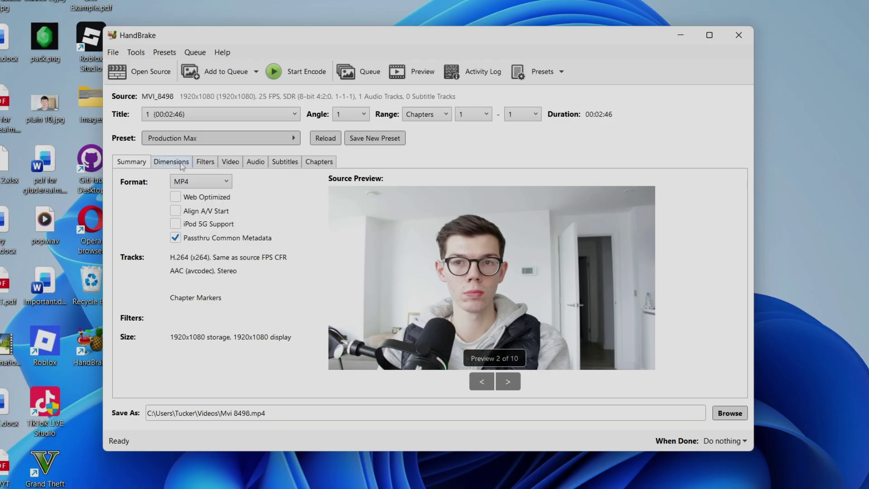
click(181, 163)
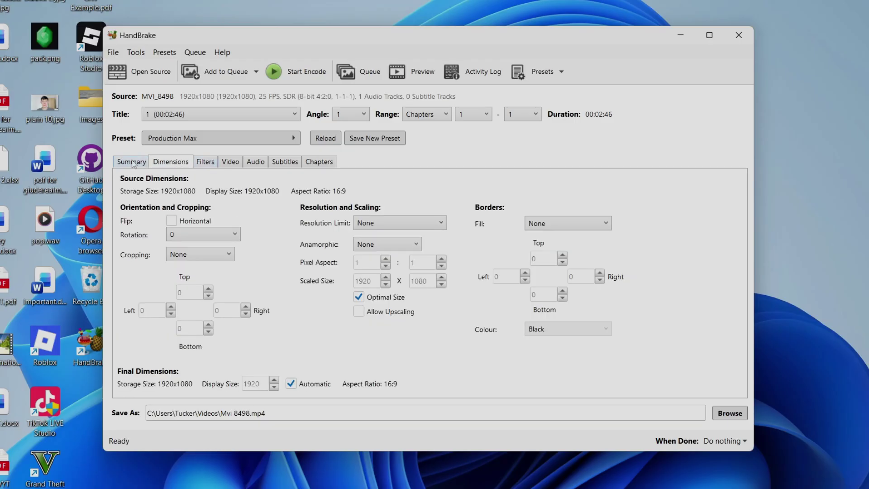
click(203, 162)
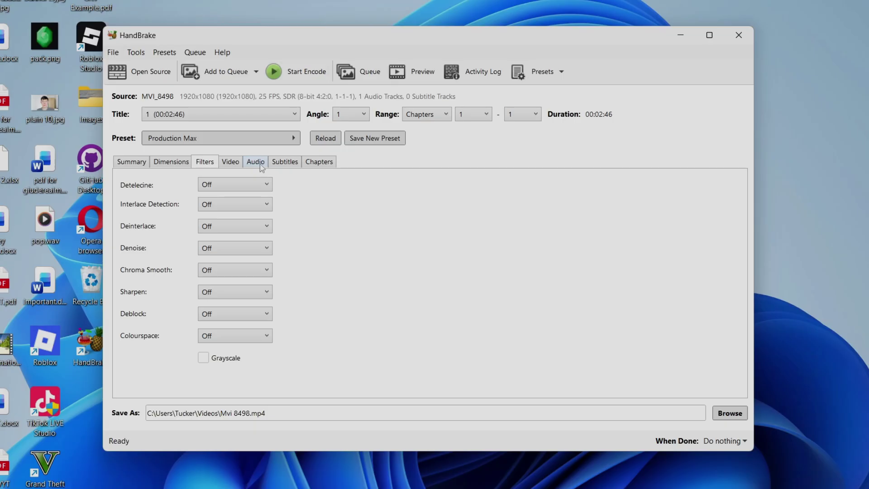
On the Video tab, keep the H.264 (x264) encoder and set framerate to Same as source
click(228, 163)
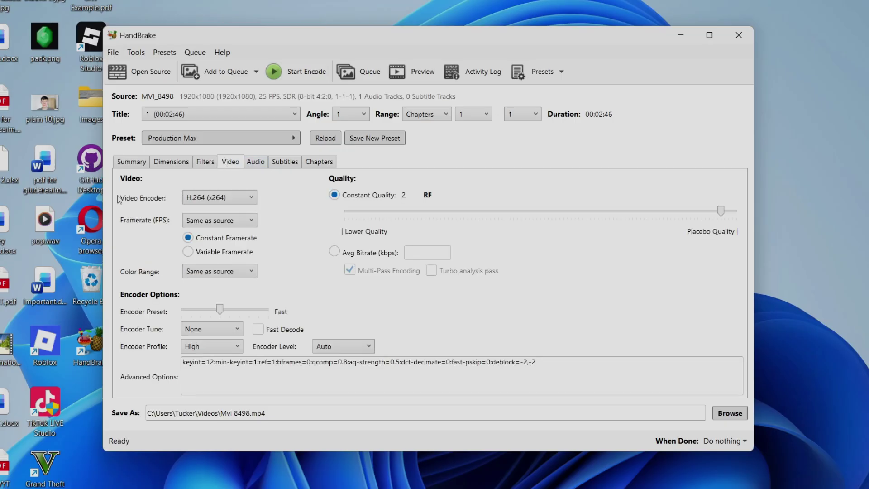
click(206, 199)
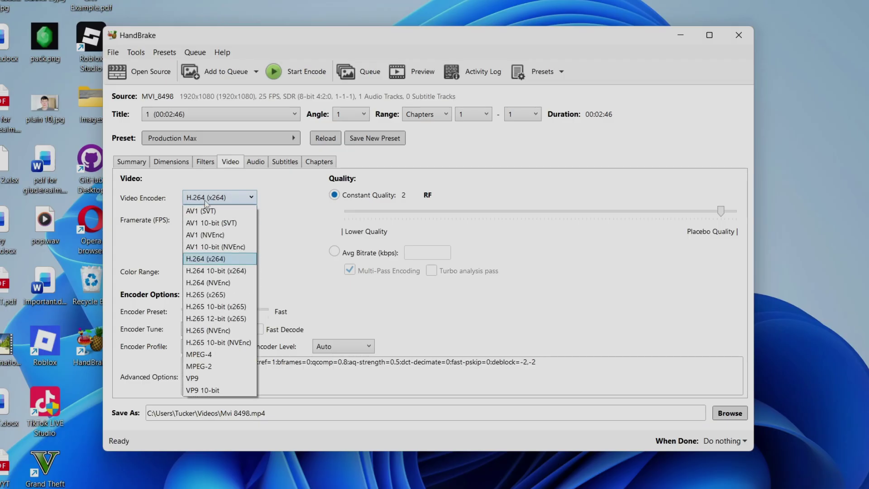
click(222, 260)
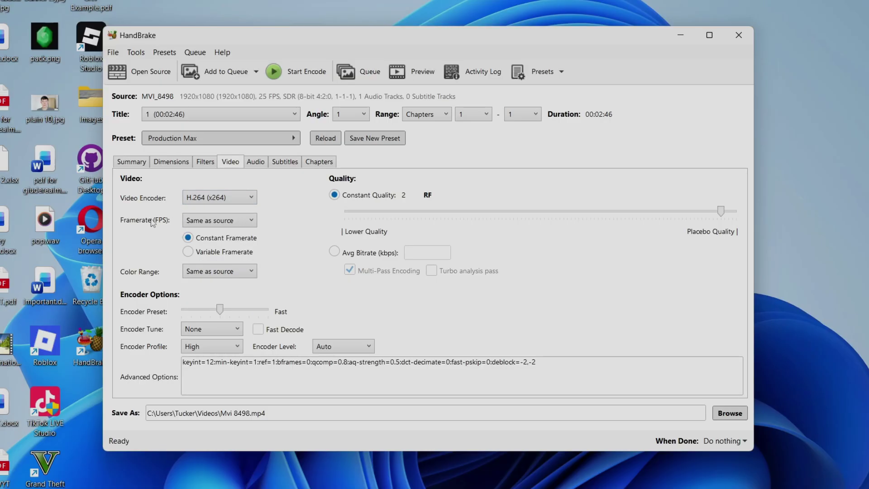
click(209, 222)
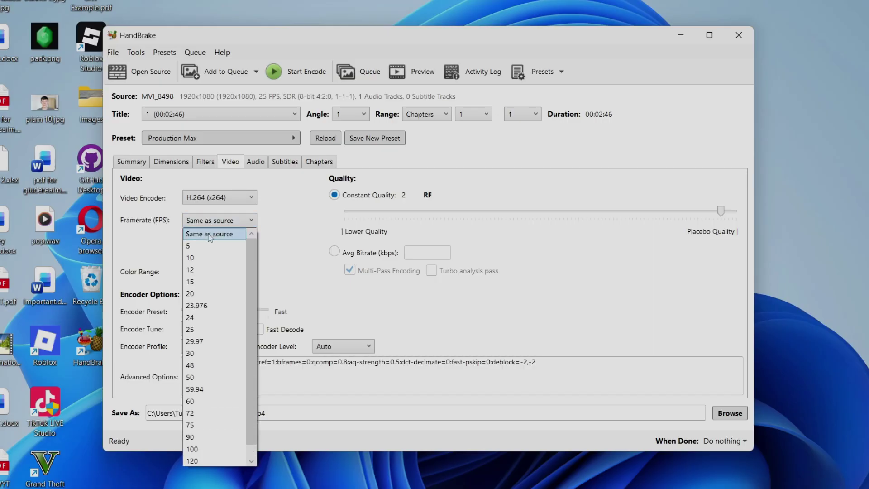
click(209, 234)
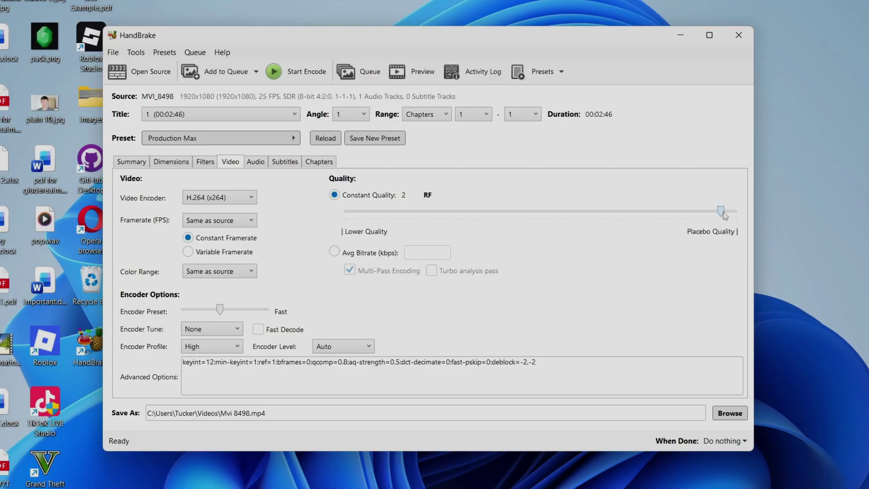
Sweep the Constant Quality slider from RF 0 to RF 51, settling near RF 23.5
drag(723, 215, 741, 217)
drag(737, 215, 320, 209)
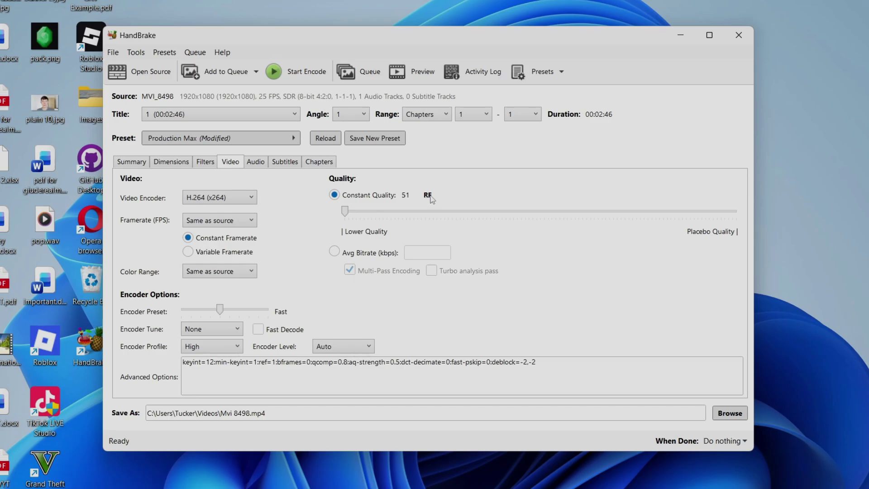
drag(345, 212, 602, 223)
drag(602, 223, 573, 214)
drag(571, 212, 555, 215)
Check the Audio (AAC stereo), Subtitles and Chapters tabs, then return to Summary
click(255, 163)
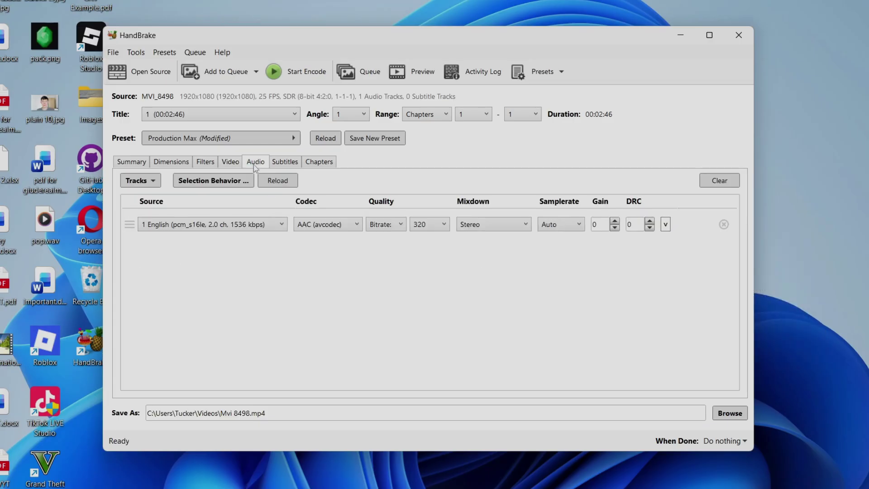
click(277, 166)
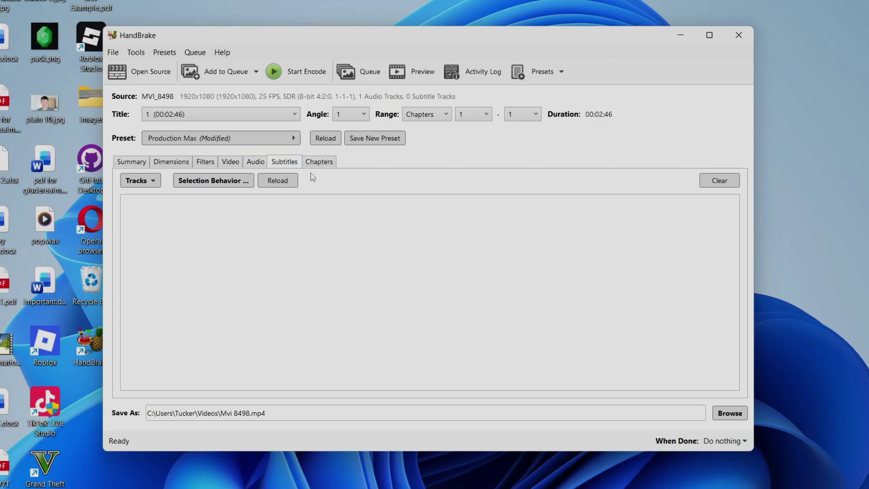
click(329, 161)
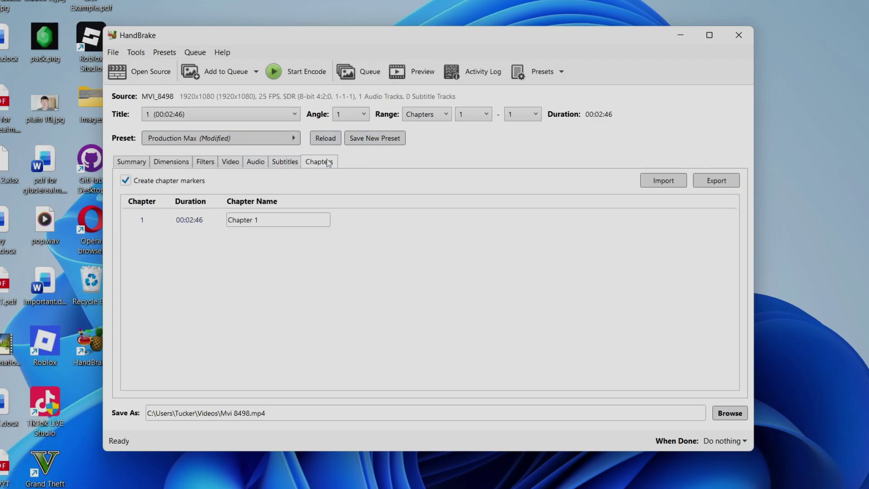
click(284, 163)
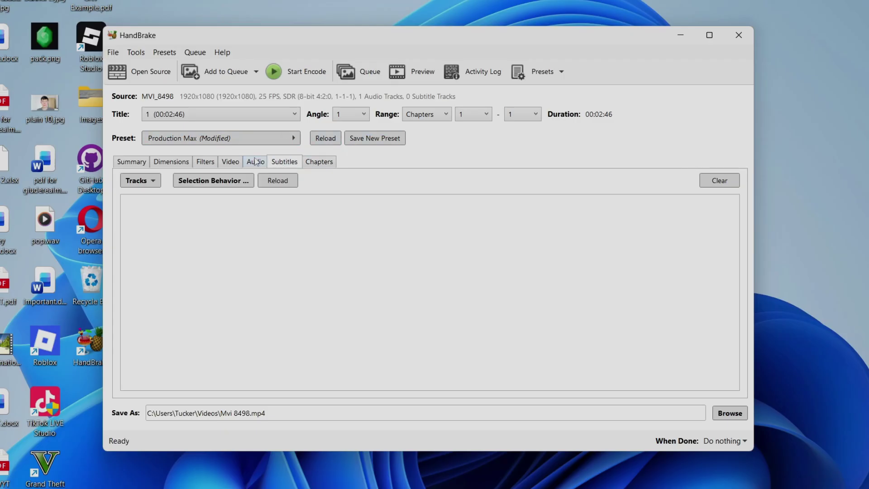
click(124, 166)
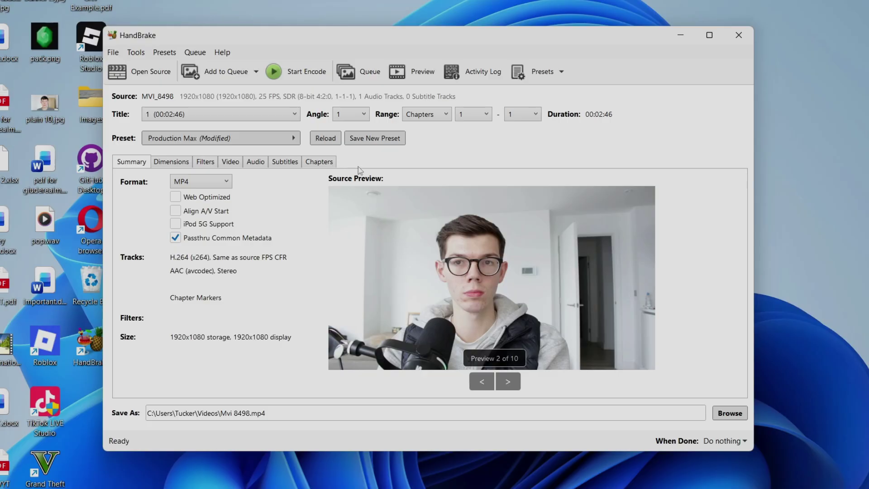
Save the current settings as a new preset named 'Favorite'
click(380, 140)
click(381, 171)
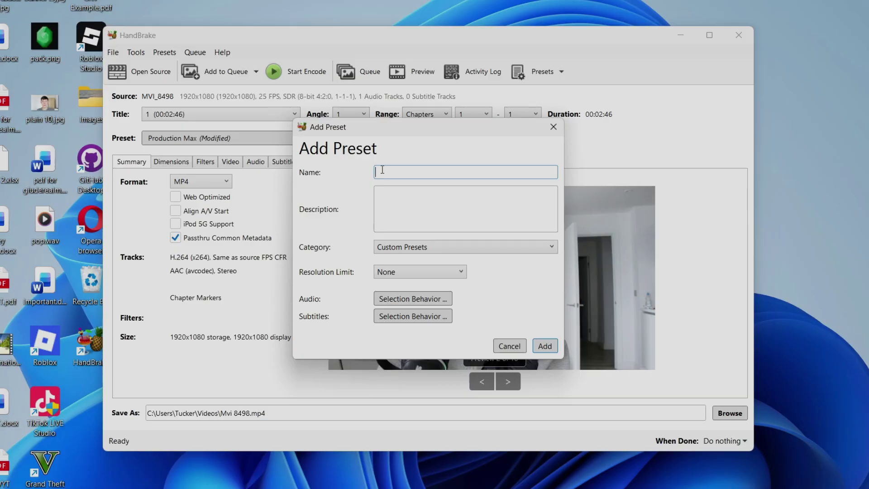
text(Favorite)
click(537, 347)
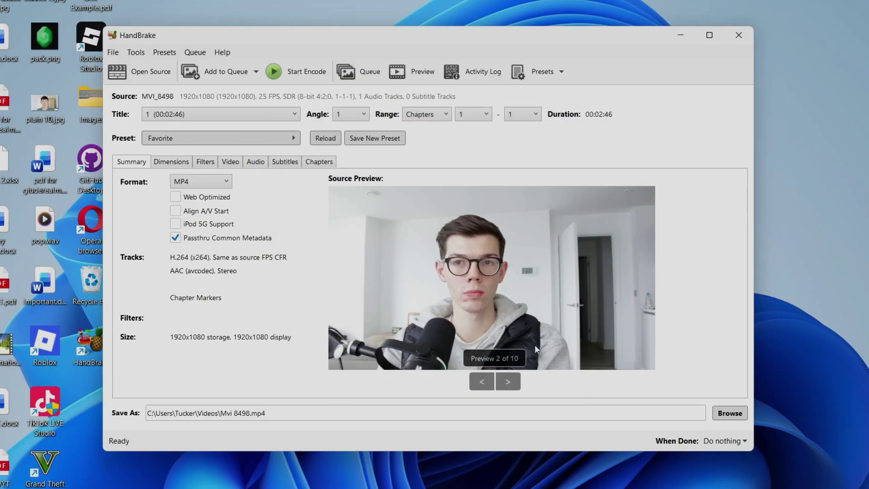
Select the Favorite preset from the preset list to make it active
click(185, 140)
scroll(378, 194, up, 10)
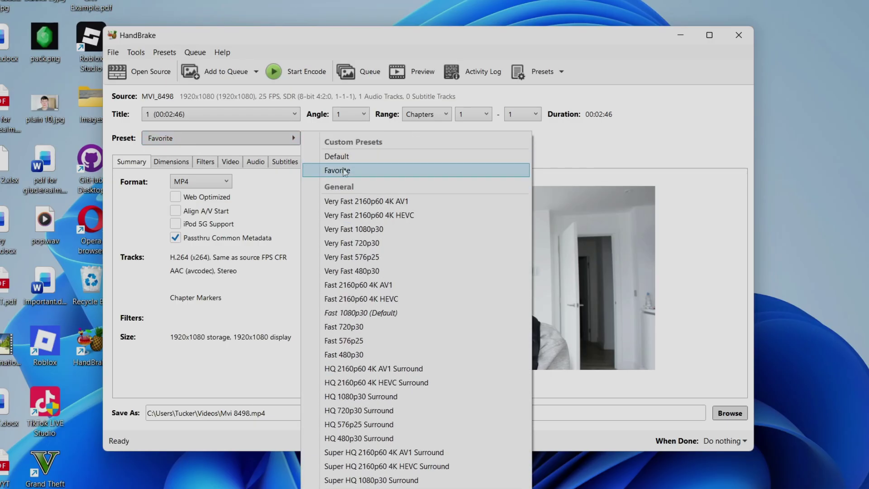
click(368, 172)
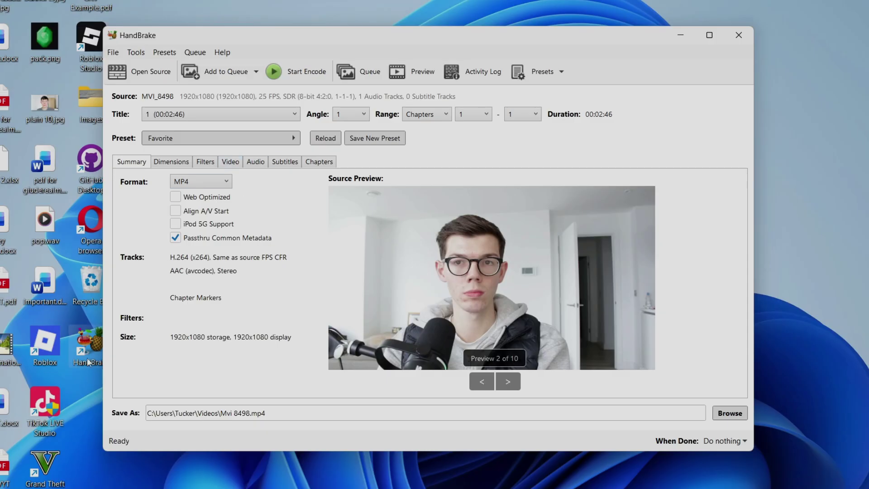
Save the output to the Desktop, renaming it from Mvi 8498 to Final.mp4
click(729, 414)
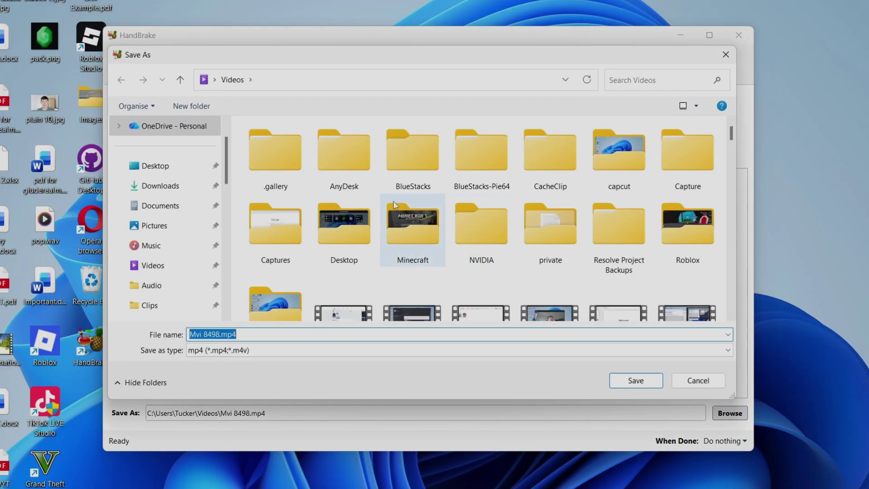
click(146, 166)
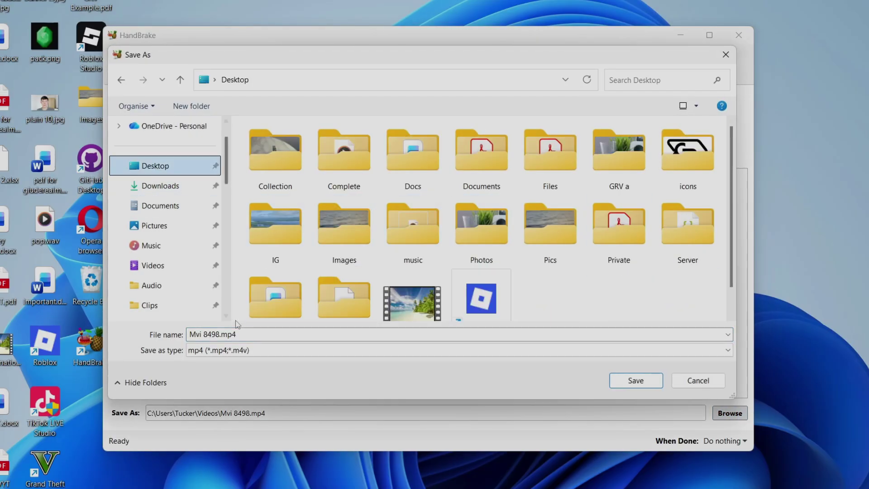
click(217, 334)
drag(220, 334, 188, 335)
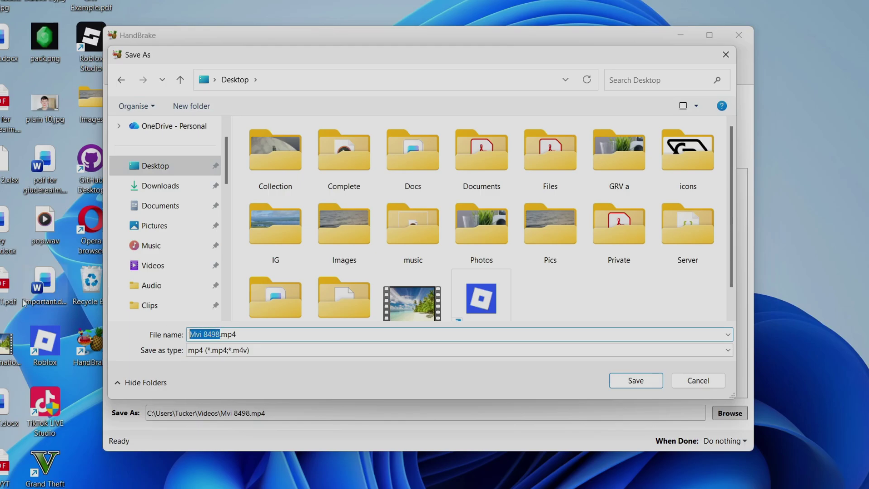
text(Final)
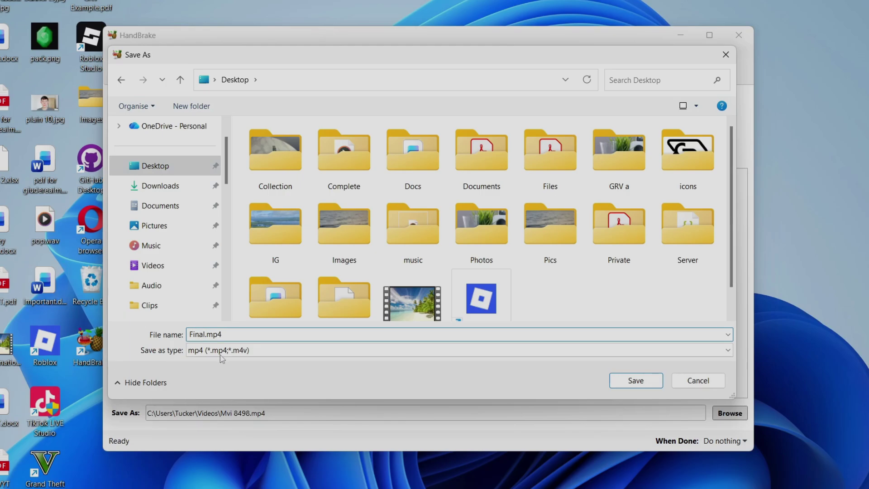
click(649, 381)
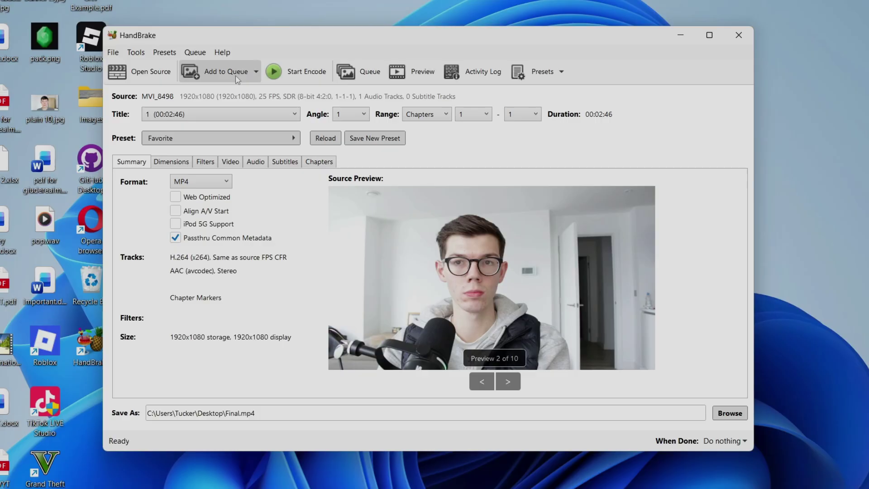
Encode the video until the queue finishes, then minimize HandBrake to the desktop
click(293, 74)
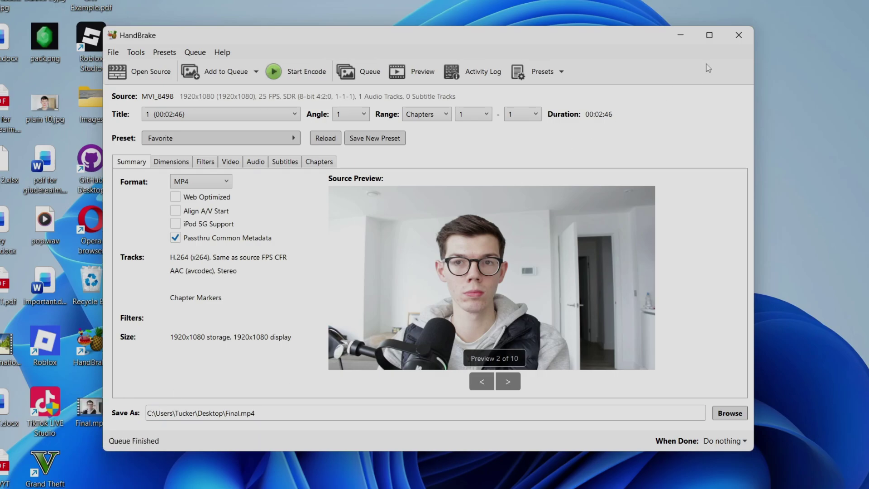
click(683, 34)
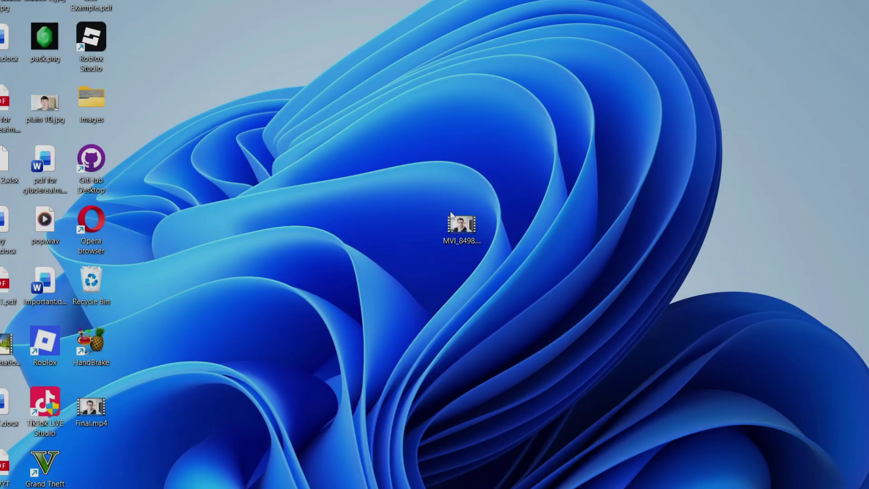
Put Final.mp4 next to MVI_8498.MOV and compare their sizes: 61.9 MB versus 889 MB, both 00:02:46
drag(103, 409, 520, 230)
click(463, 250)
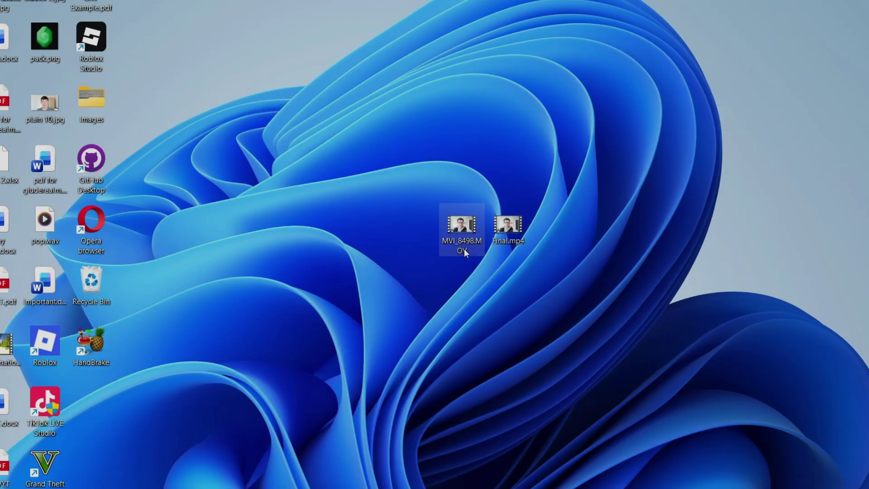
mouse_move(463, 243)
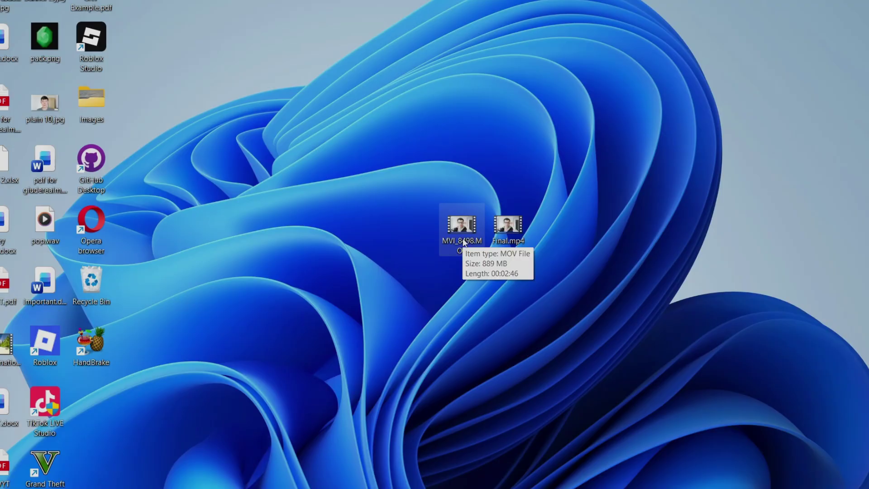
click(512, 230)
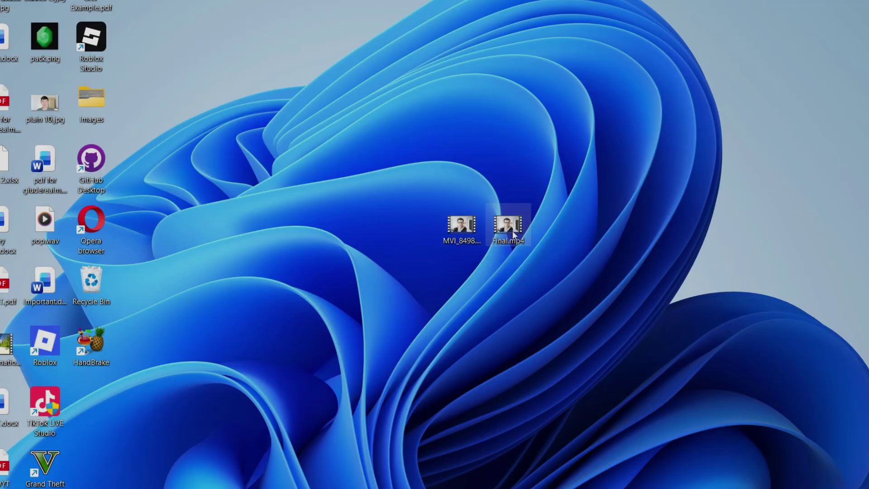
mouse_move(510, 230)
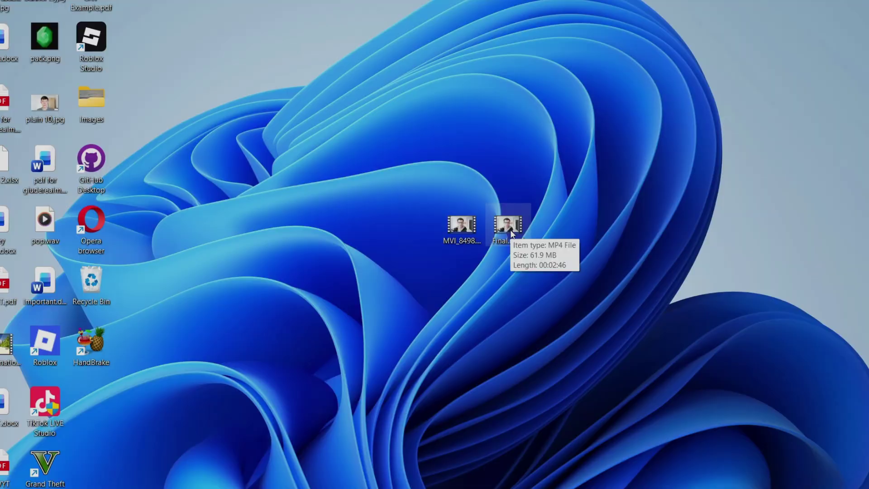
click(471, 231)
mouse_move(473, 232)
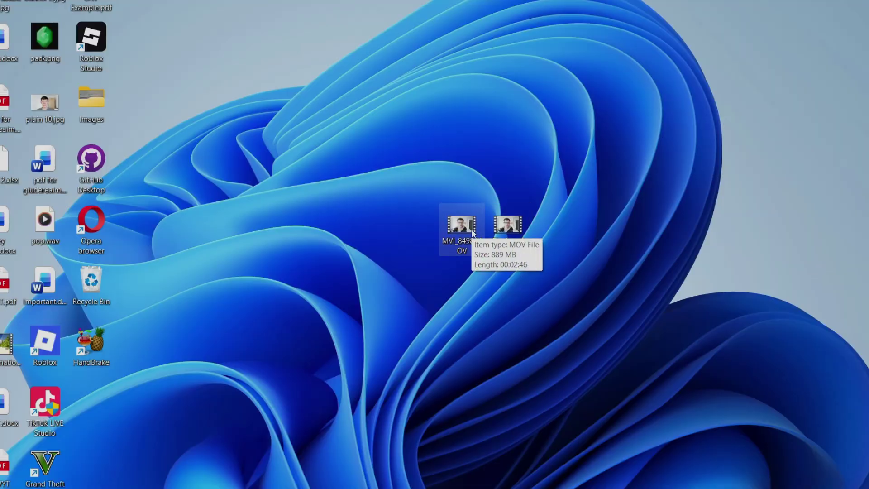
click(509, 229)
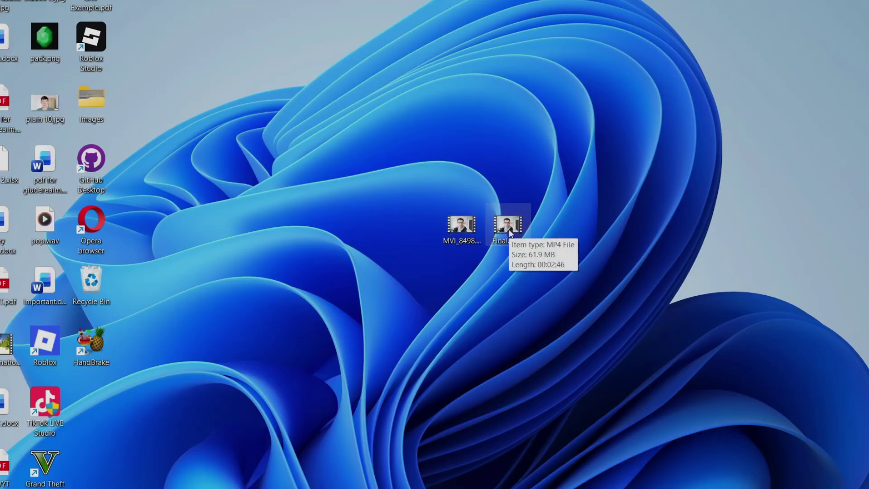
drag(407, 190, 589, 240)
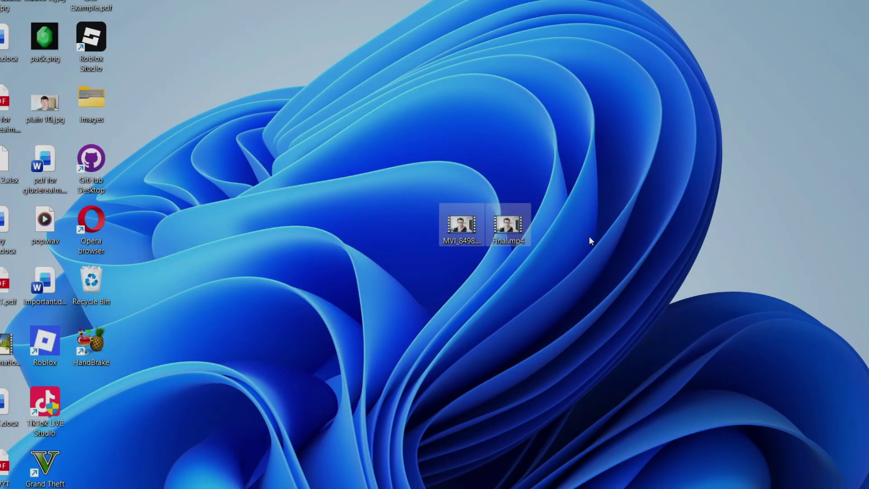
click(461, 150)
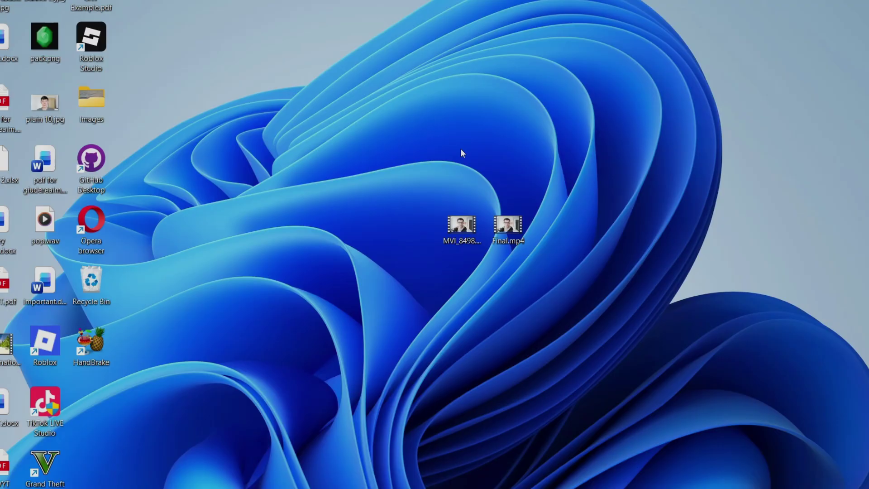